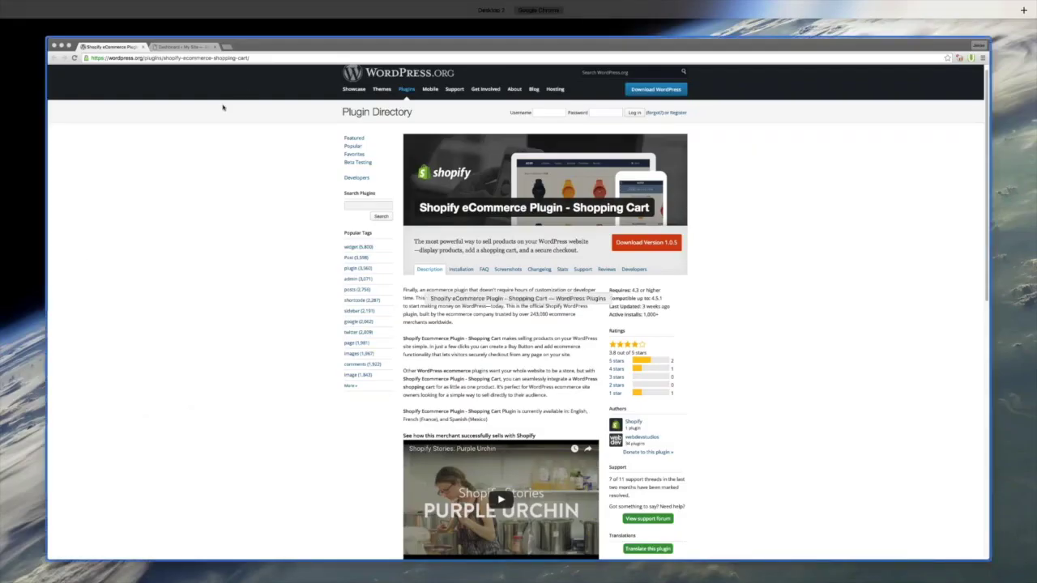
Switch to the browser window showing the WordPress plugin directory and download Shopify eCommerce Plugin - Shopping Cart, version 1.0.5.
key("ctrl+Up")
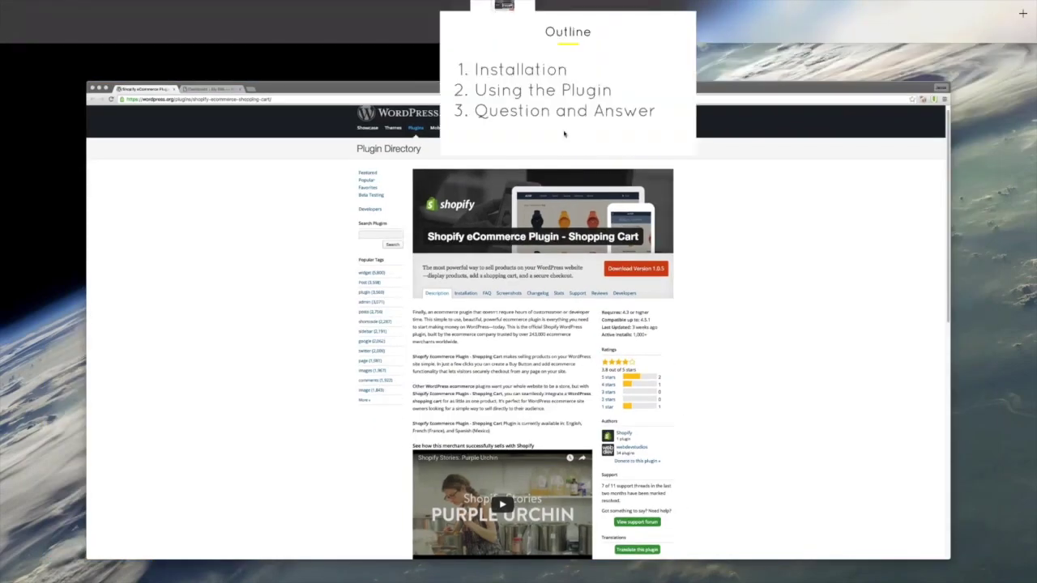
left_click(564, 132)
key("ctrl+Left")
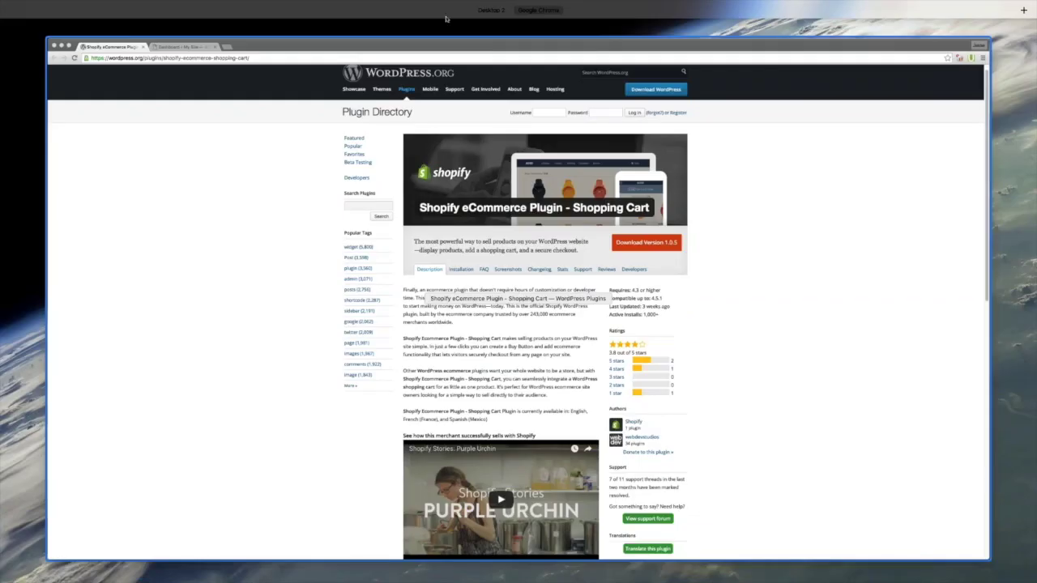
key("ctrl+Up")
left_click(480, 35)
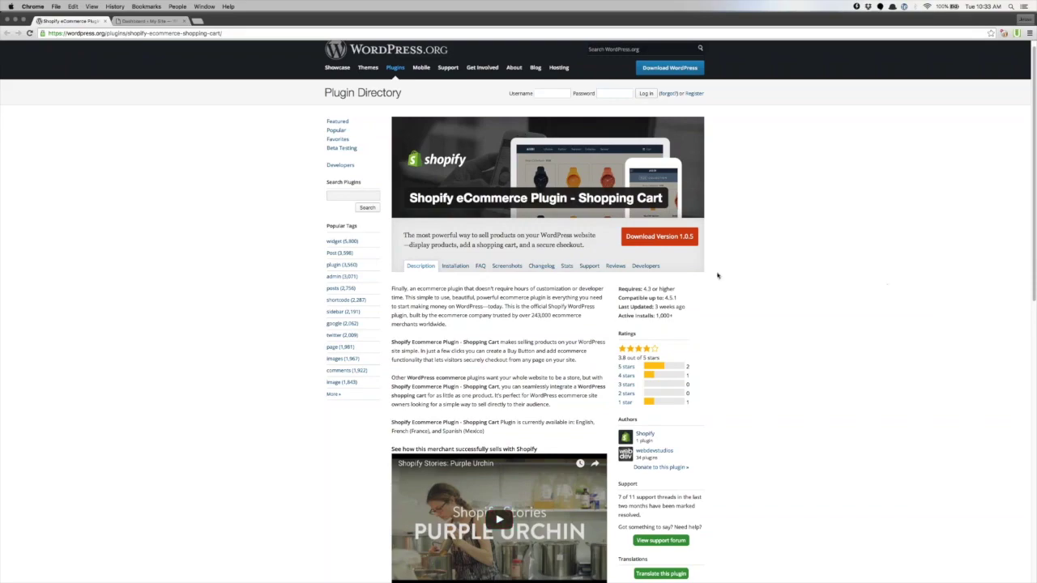
left_click(638, 240)
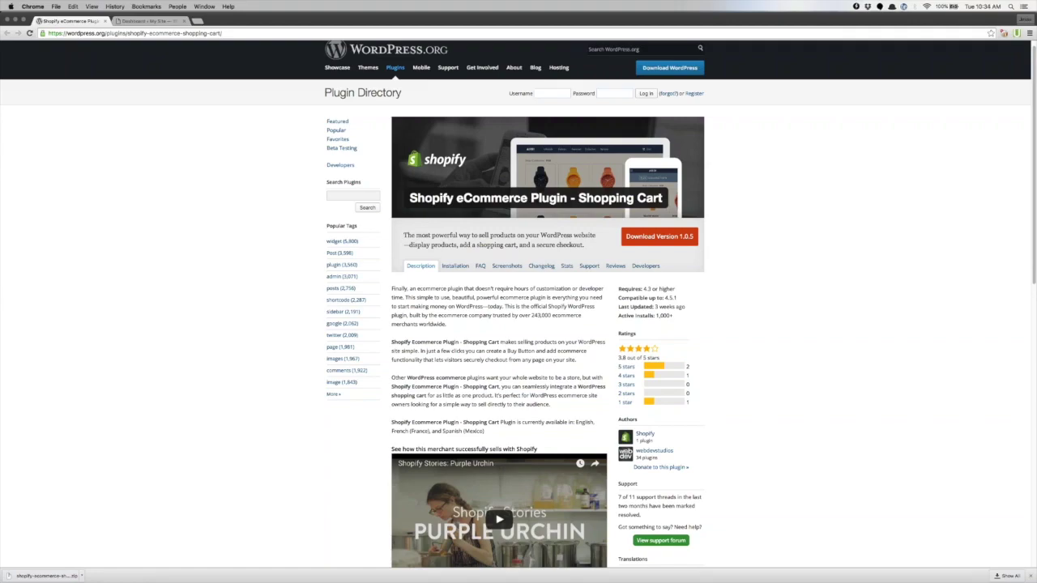
scroll(171, 346, "down", 1)
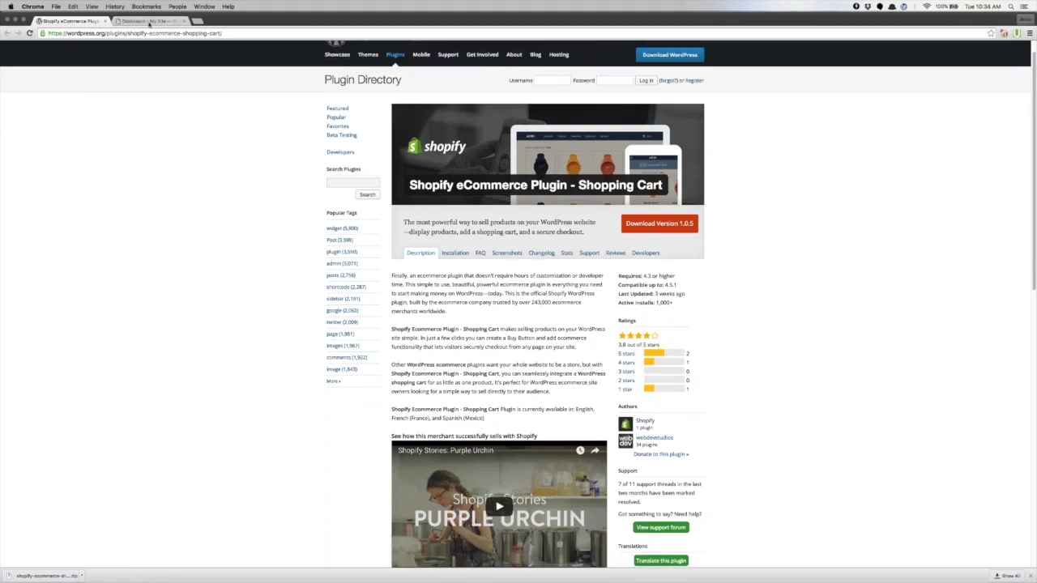
Open the plugin upload page in the WordPress site's admin area.
left_click(149, 21)
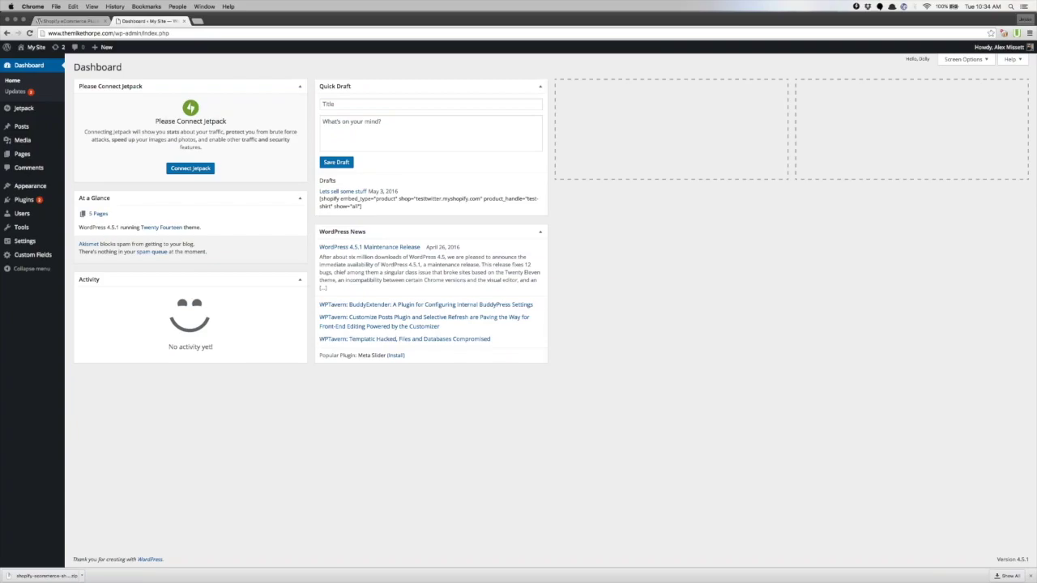
mouse_move(22, 200)
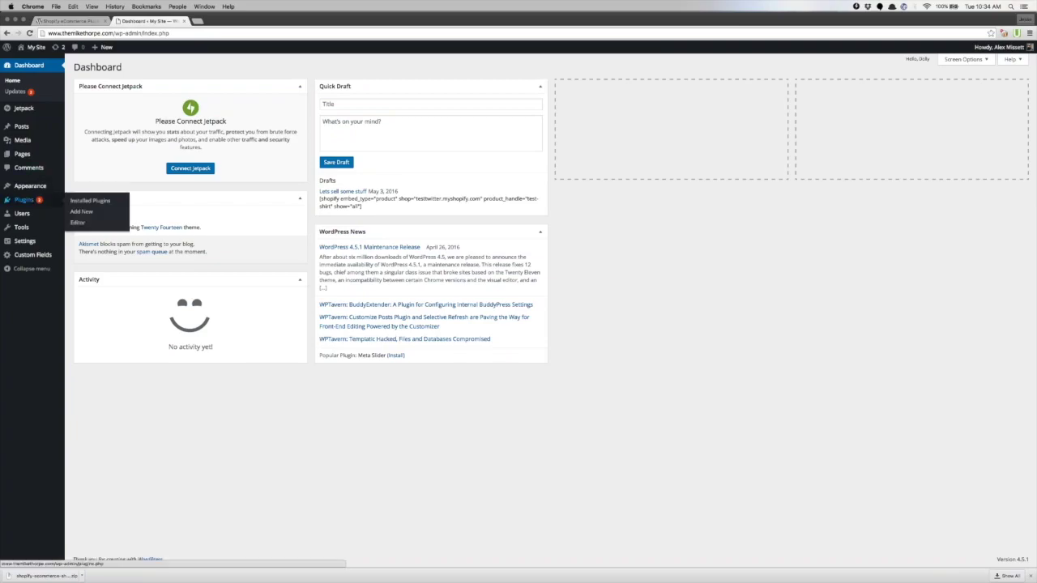
left_click(28, 201)
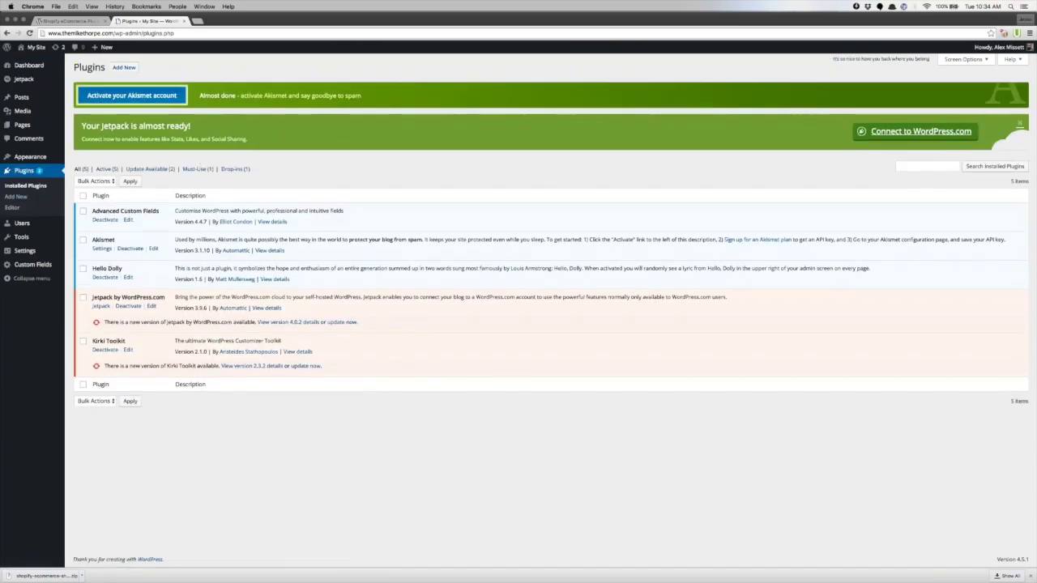
left_click(124, 67)
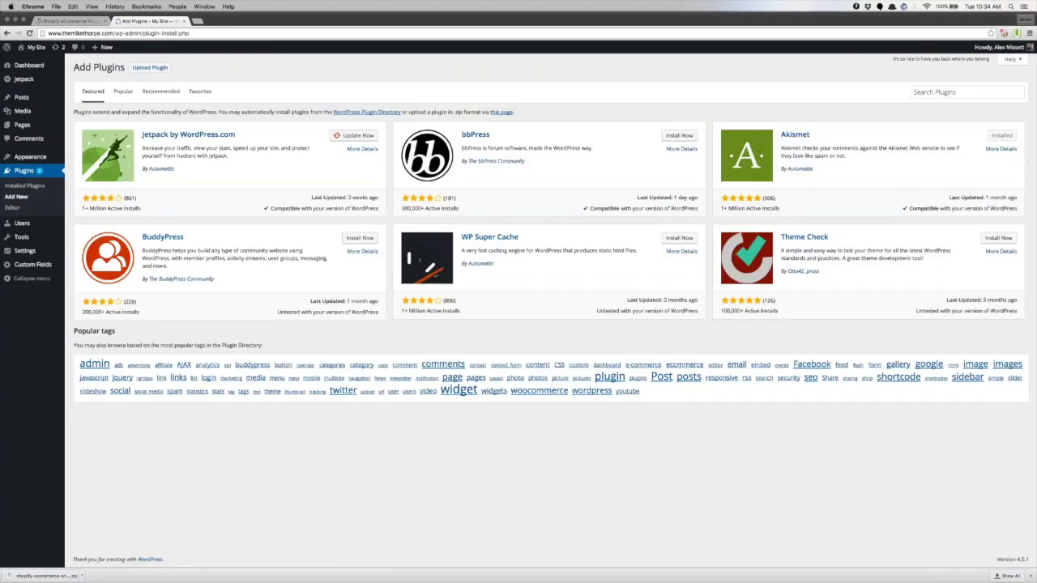
left_click(151, 68)
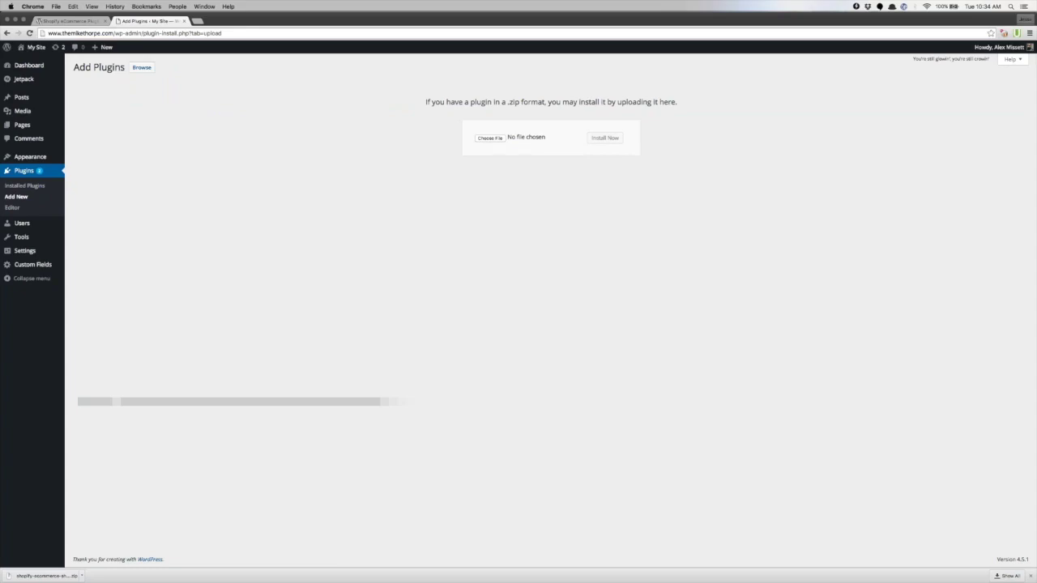
Upload and install the downloaded Shopify eCommerce plugin zip file, and activate the plugin.
left_click_drag(27, 576, 496, 143)
left_click_drag(496, 143, 496, 143)
left_click(604, 137)
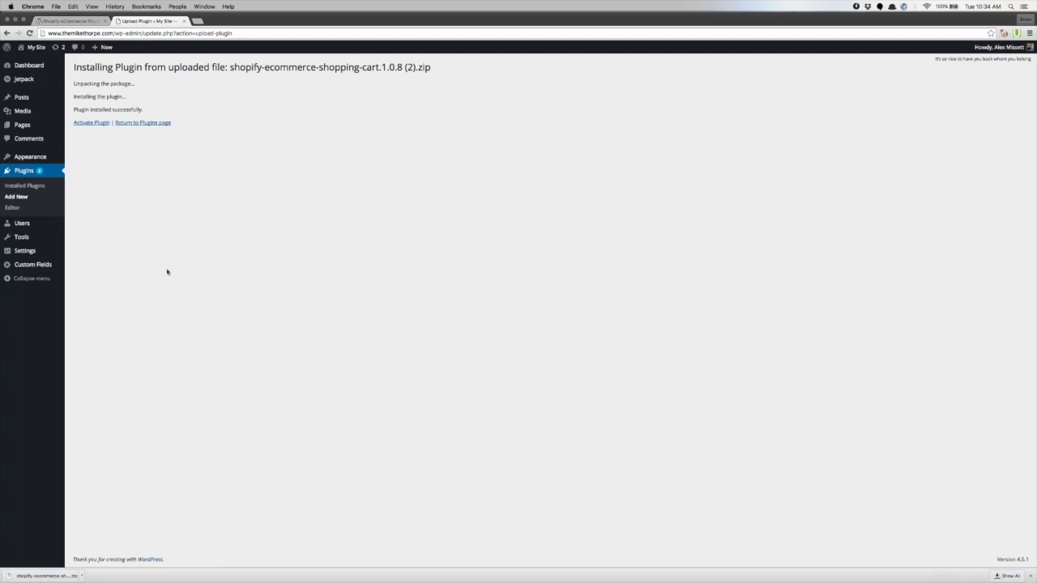
left_click(21, 171)
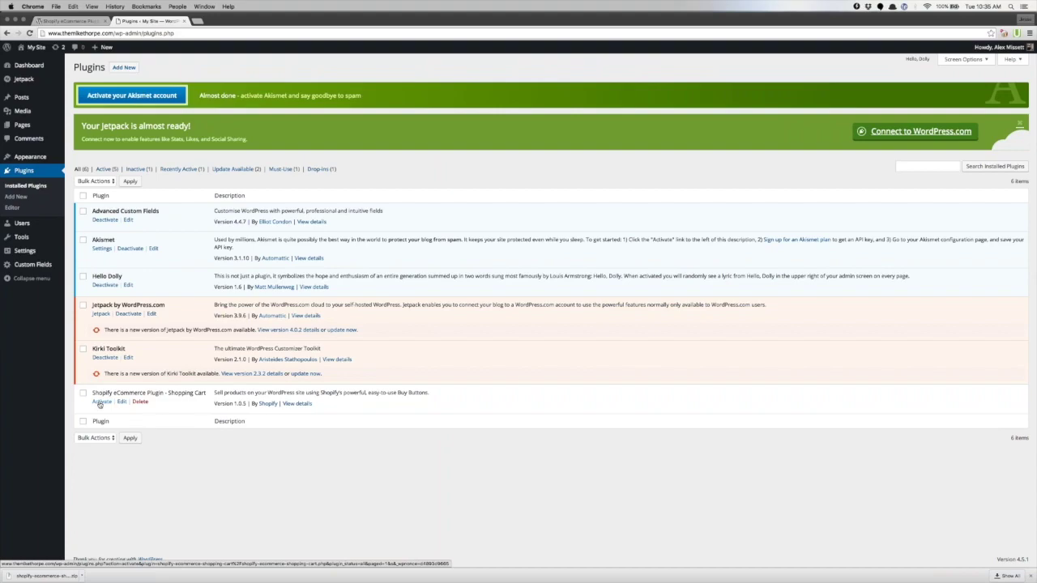
left_click(100, 402)
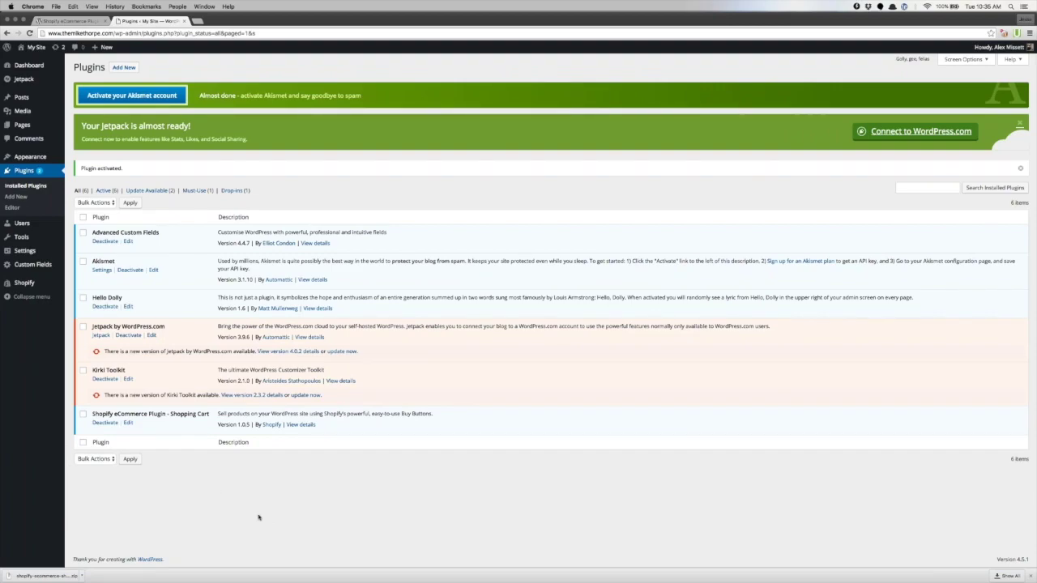
Create a new post titled "Lets sell some stuff!".
mouse_move(24, 100)
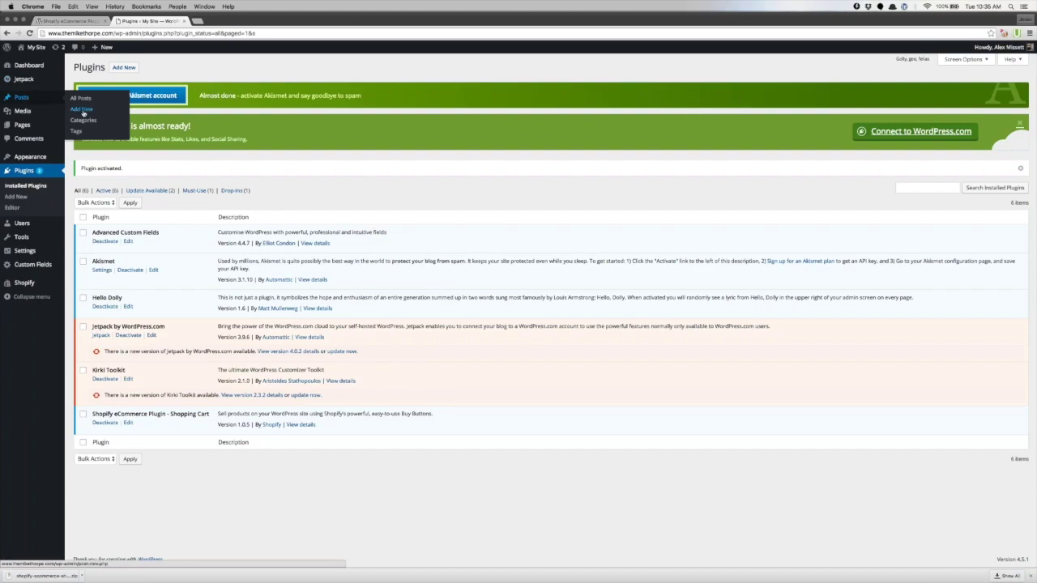
left_click(83, 113)
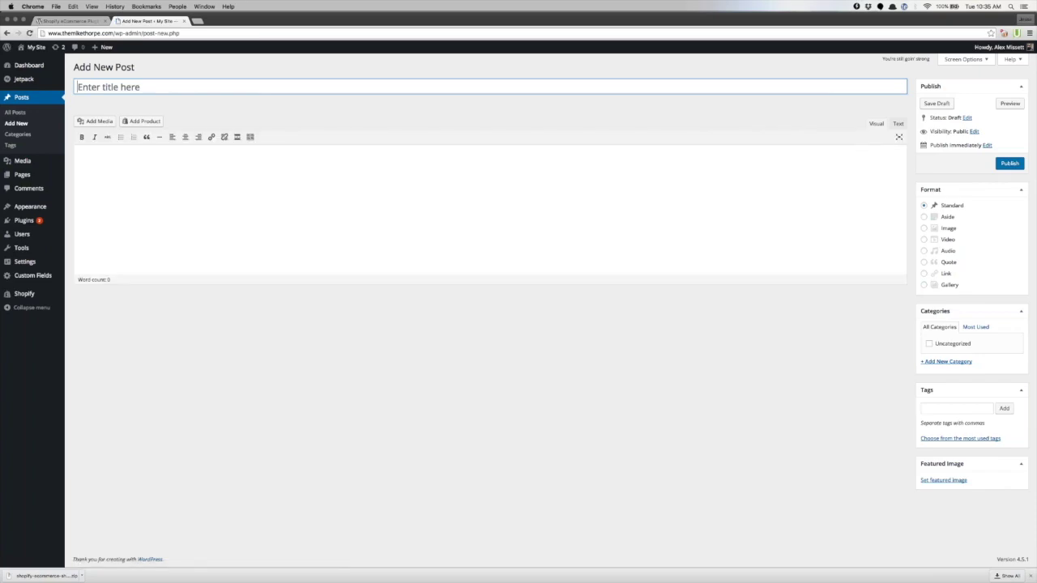
type("Lets sell some stuff!")
Add the Test Shirt product to the post, using the "Product image, price and button" embed type.
left_click(134, 122)
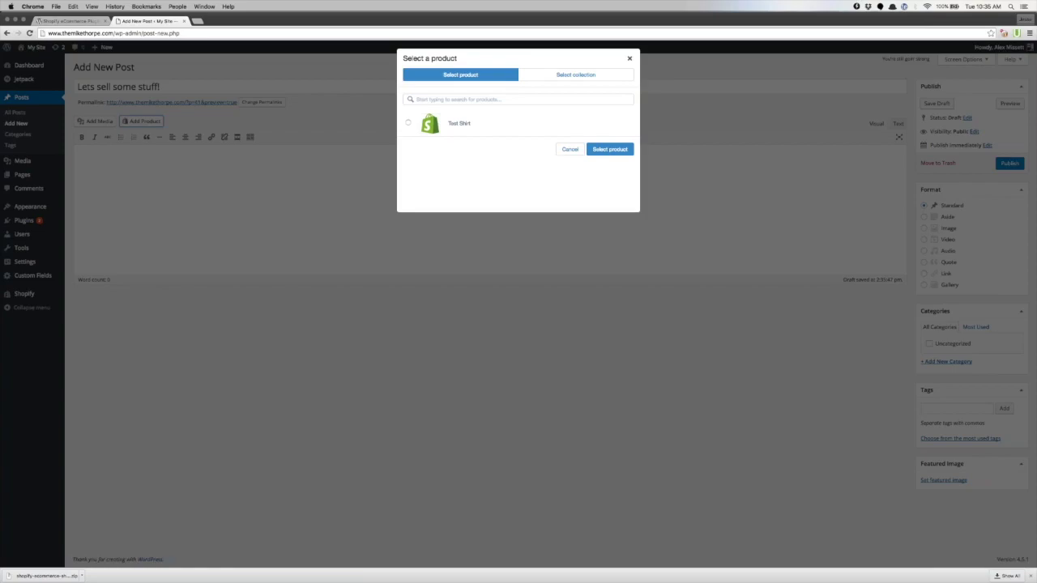
left_click(557, 76)
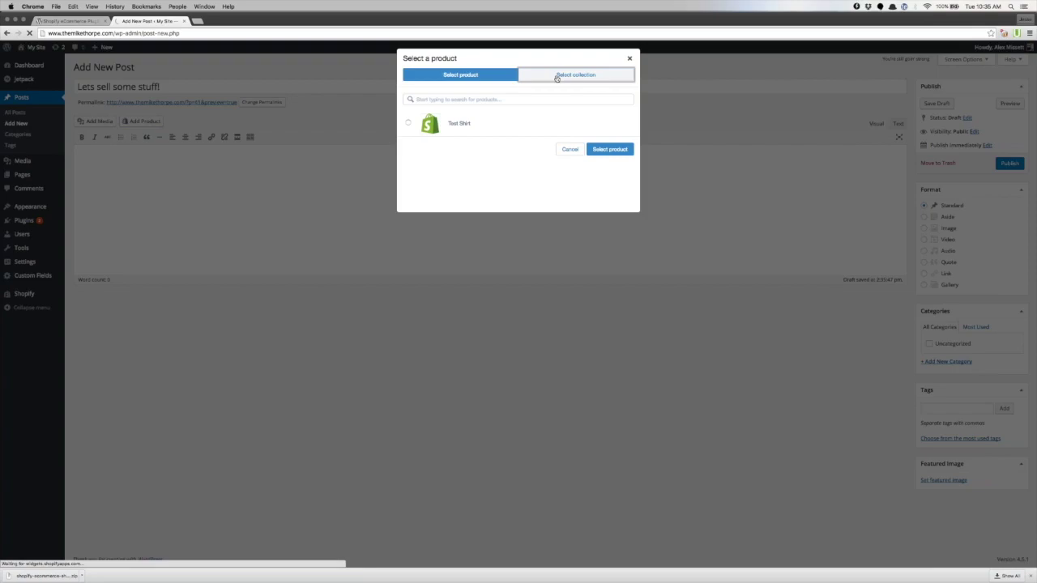
left_click(450, 77)
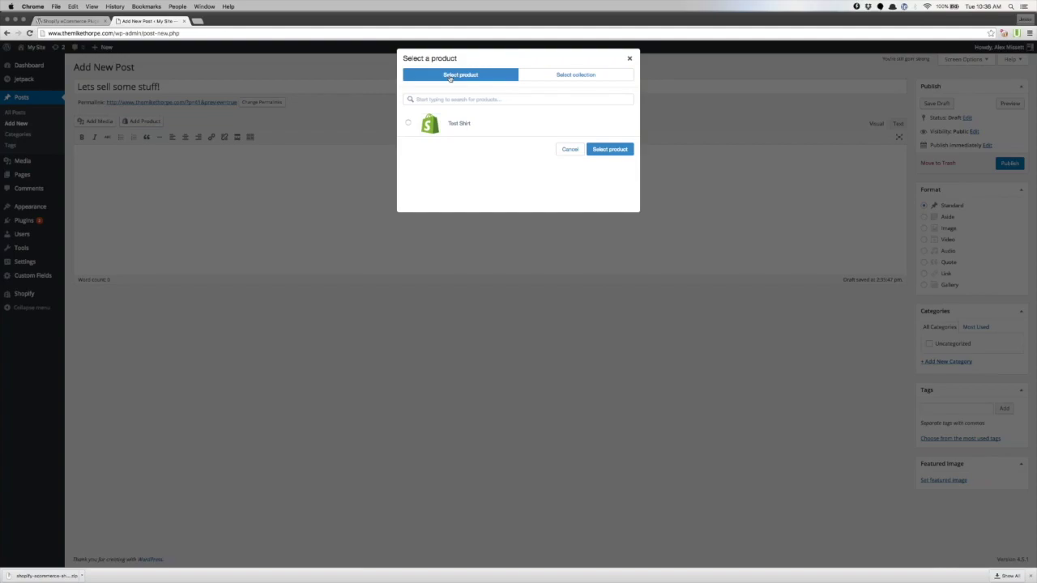
left_click(463, 124)
left_click(606, 151)
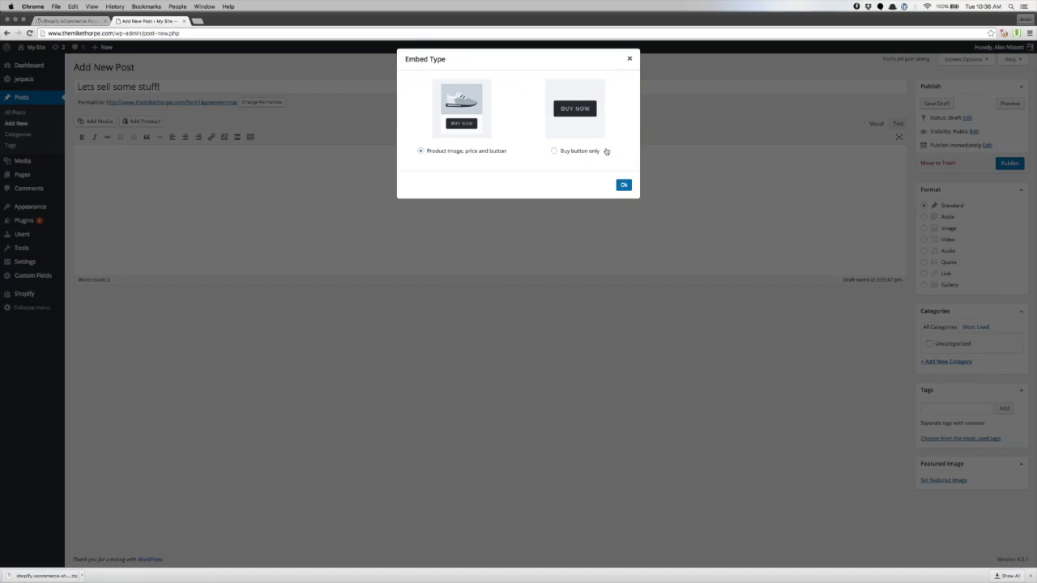
left_click(596, 153)
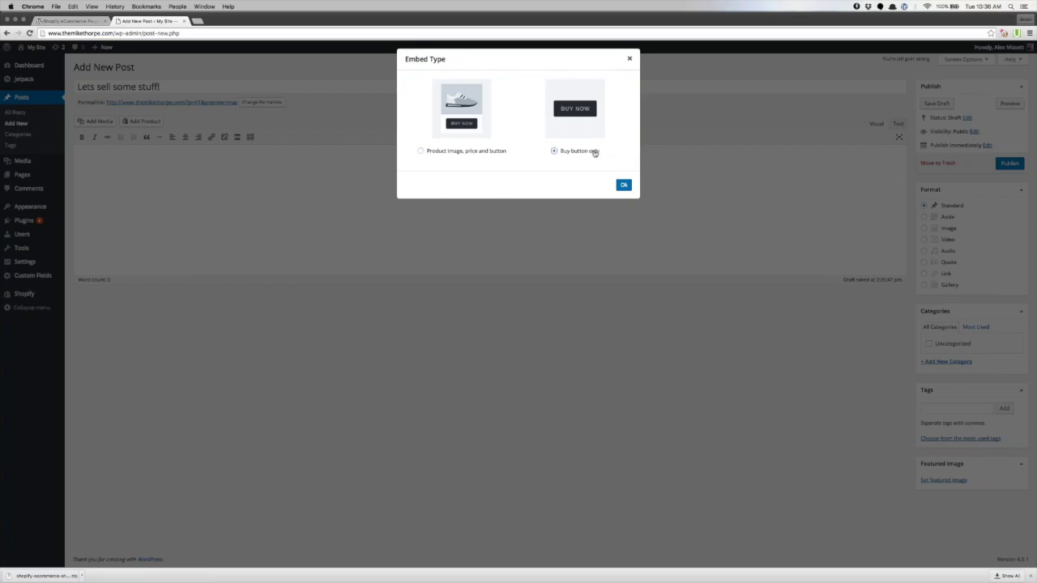
left_click(487, 154)
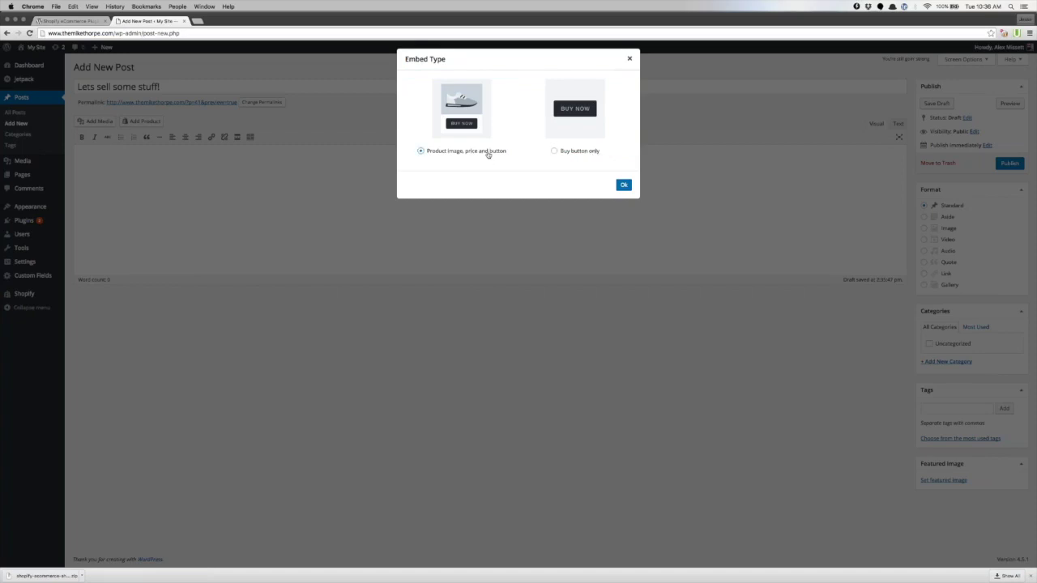
left_click(626, 185)
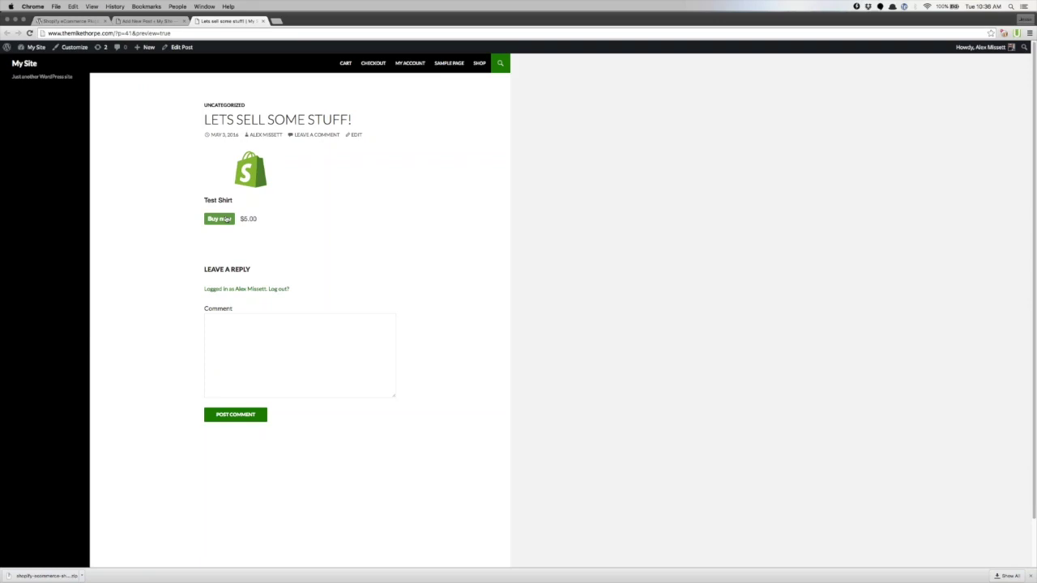
Try the Test Shirt's Buy now checkout in the post preview, and close the checkout window and the preview.
left_click(227, 219)
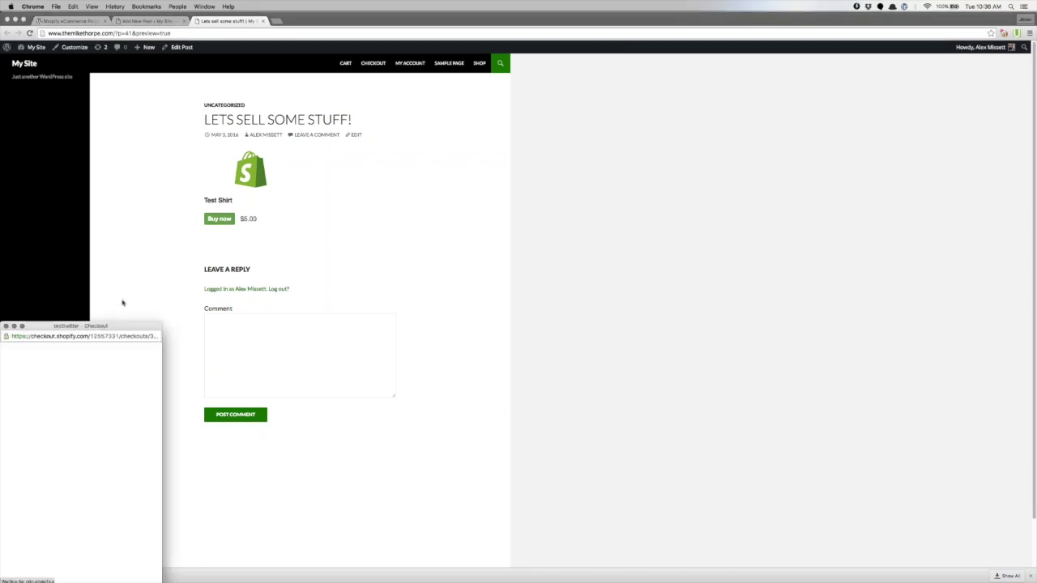
left_click_drag(111, 327, 140, 237)
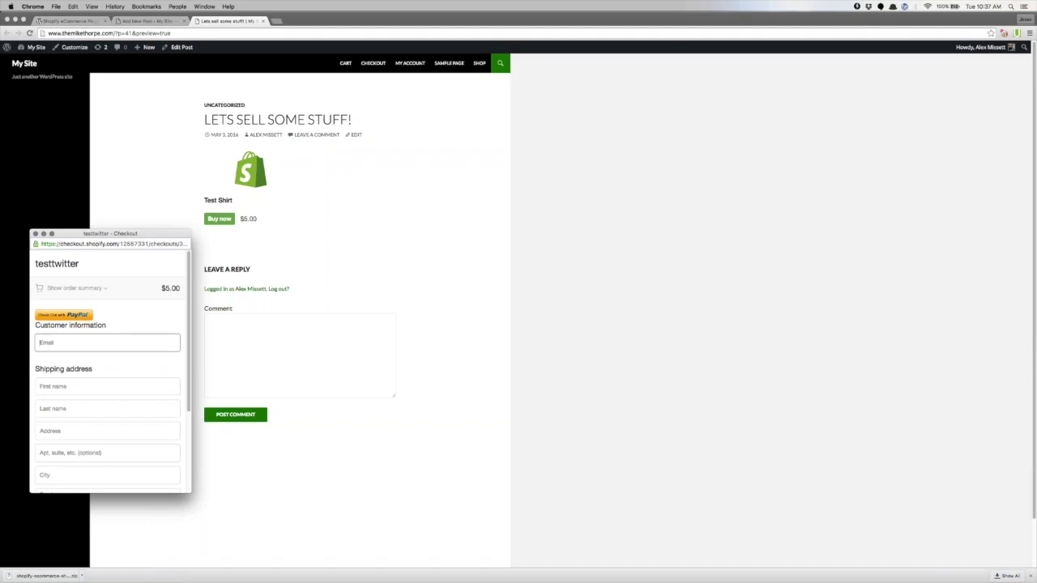
left_click(35, 233)
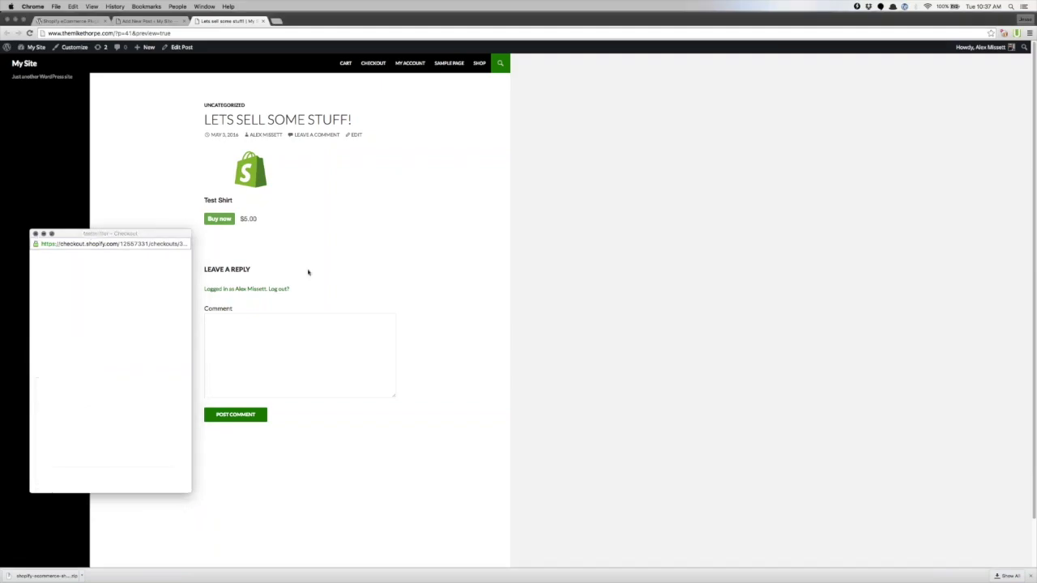
left_click(260, 21)
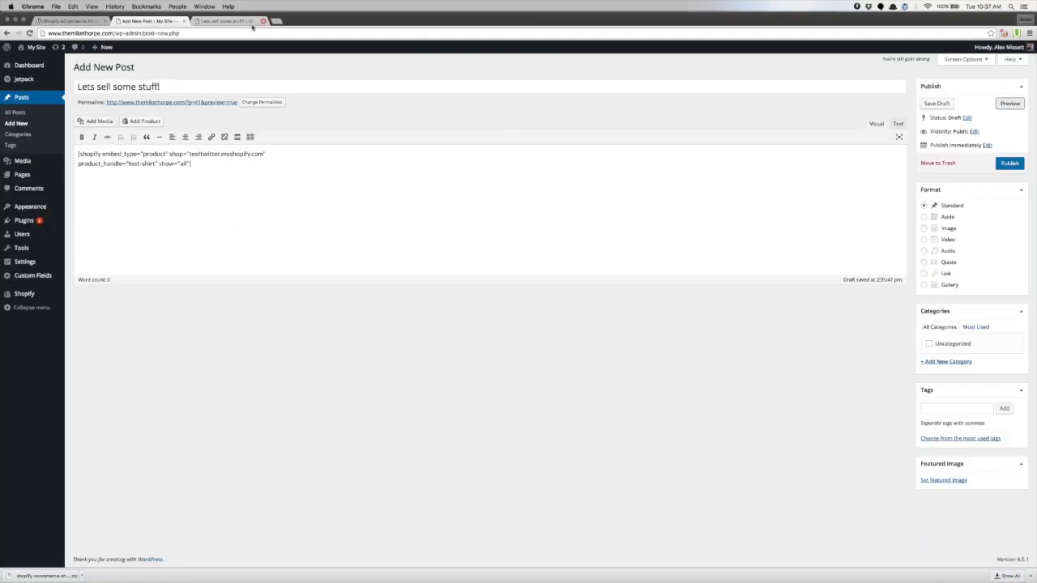
Leave the post editor and open the theme customizer for the site.
mouse_move(47, 176)
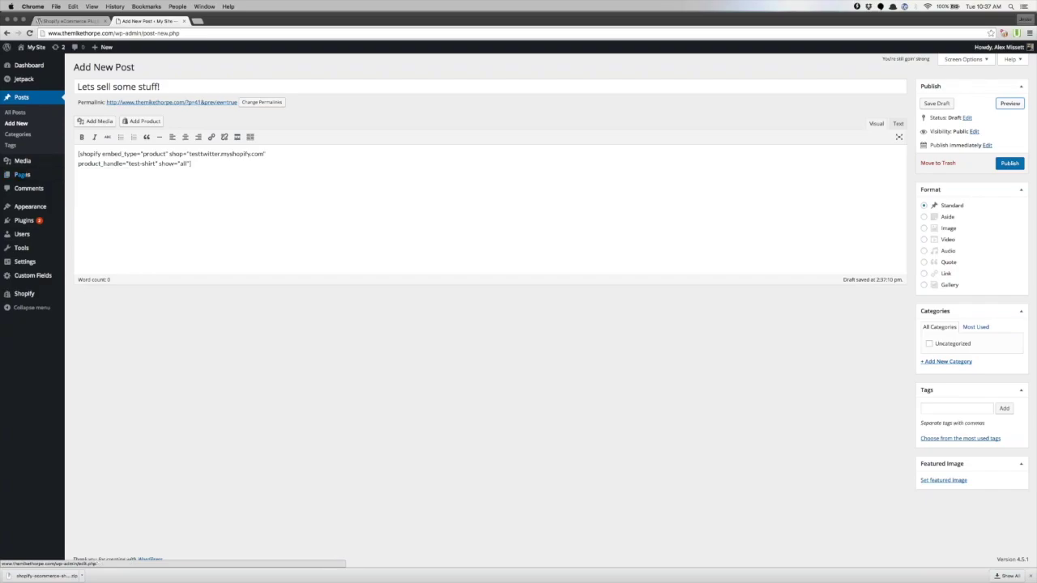
mouse_move(28, 209)
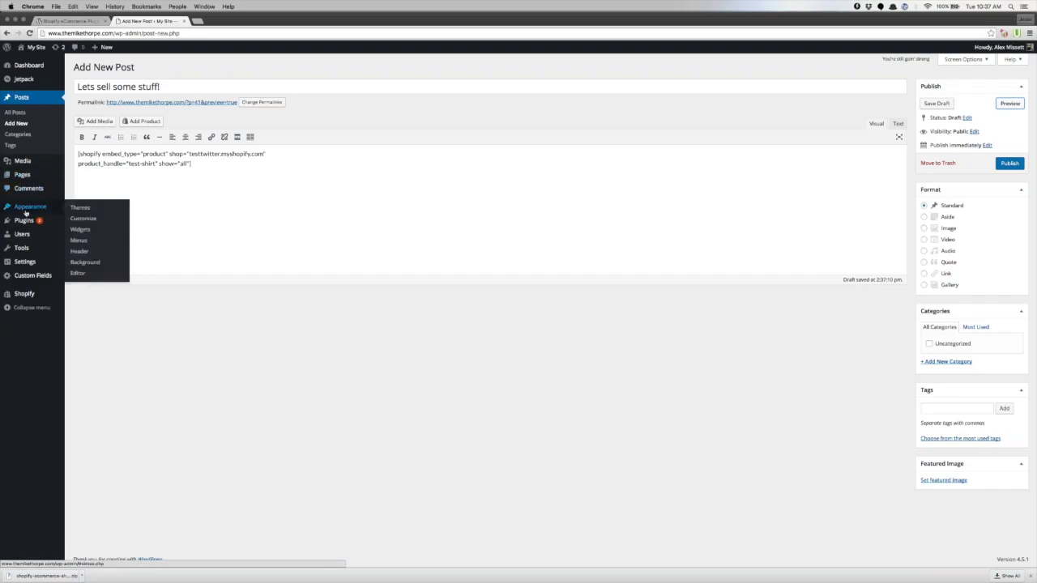
left_click(93, 221)
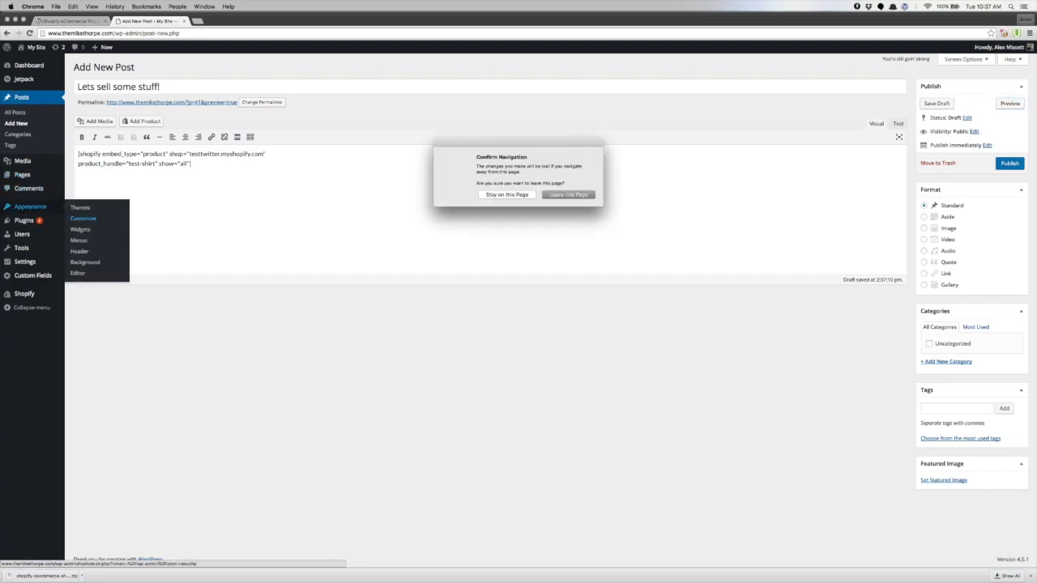
left_click(566, 194)
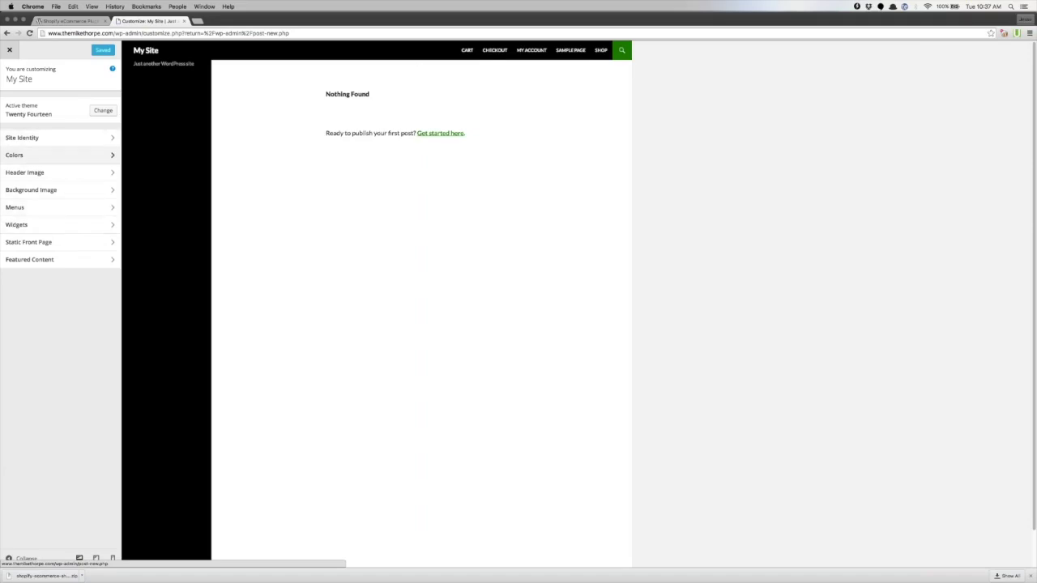
Find the Shopify widget by searching for "shopi" and add it to the Primary Sidebar.
left_click(24, 224)
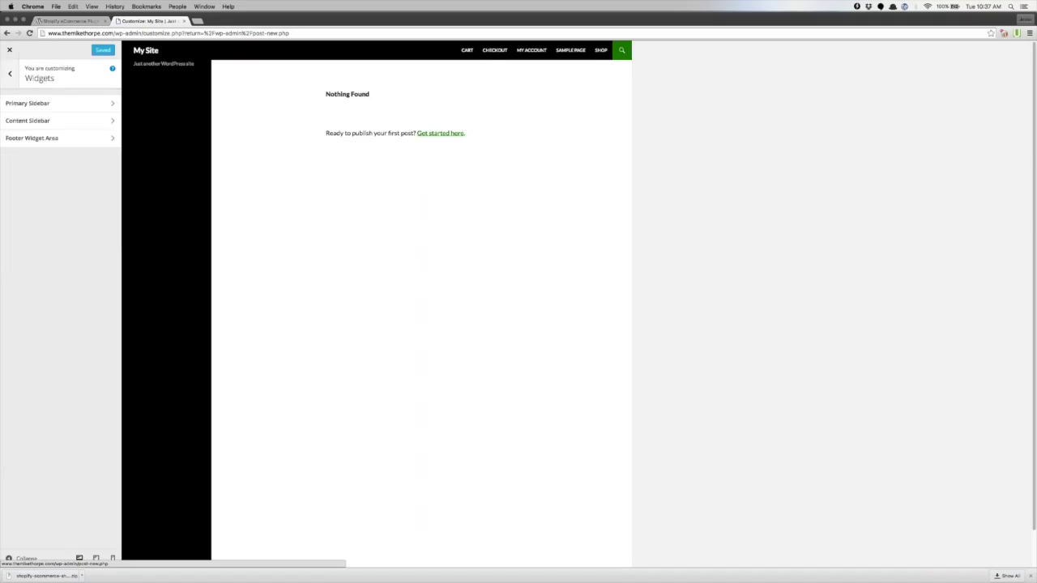
left_click(64, 106)
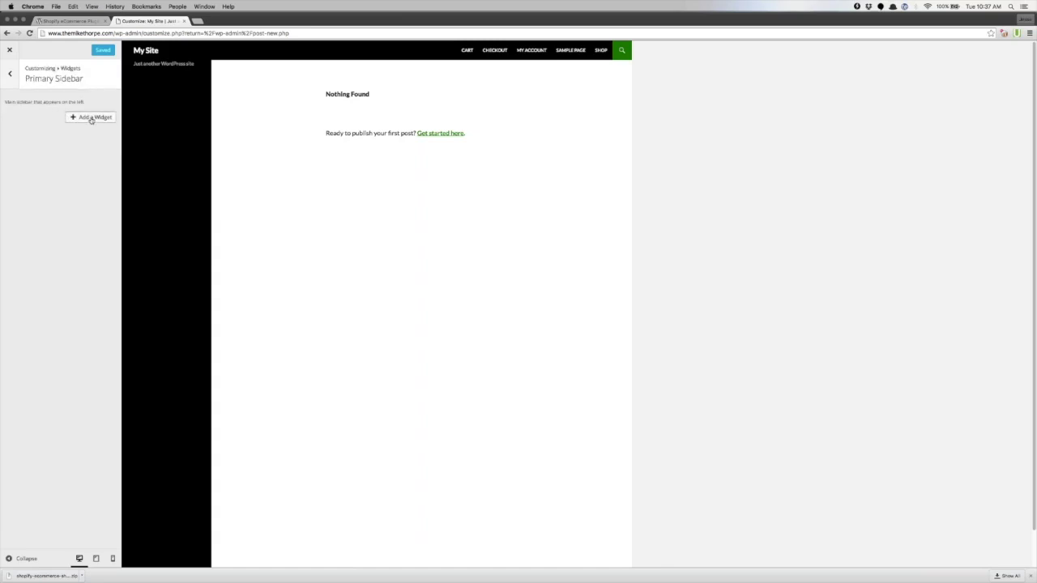
left_click(92, 118)
type("shopi")
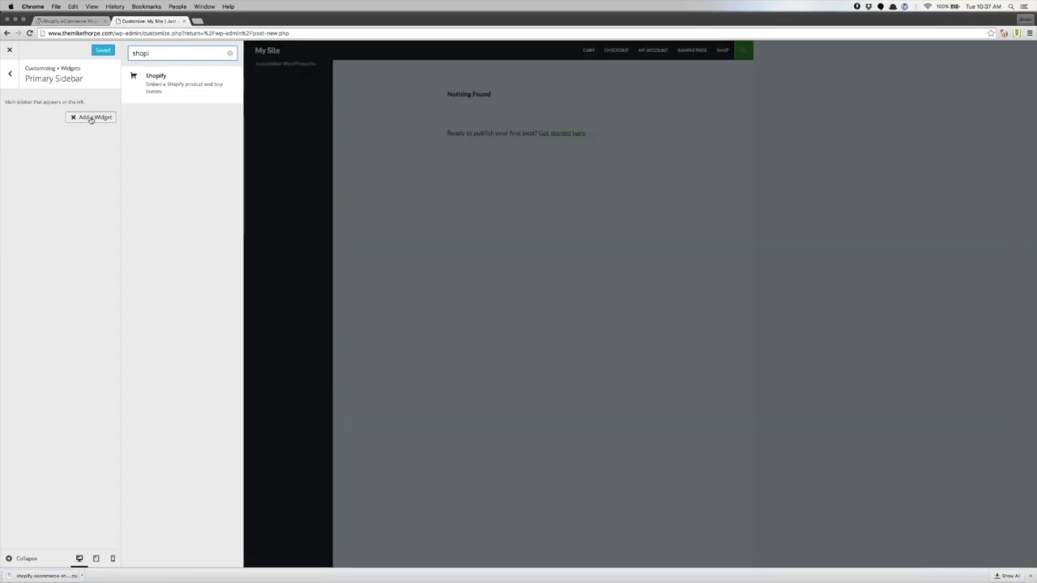
key("Return")
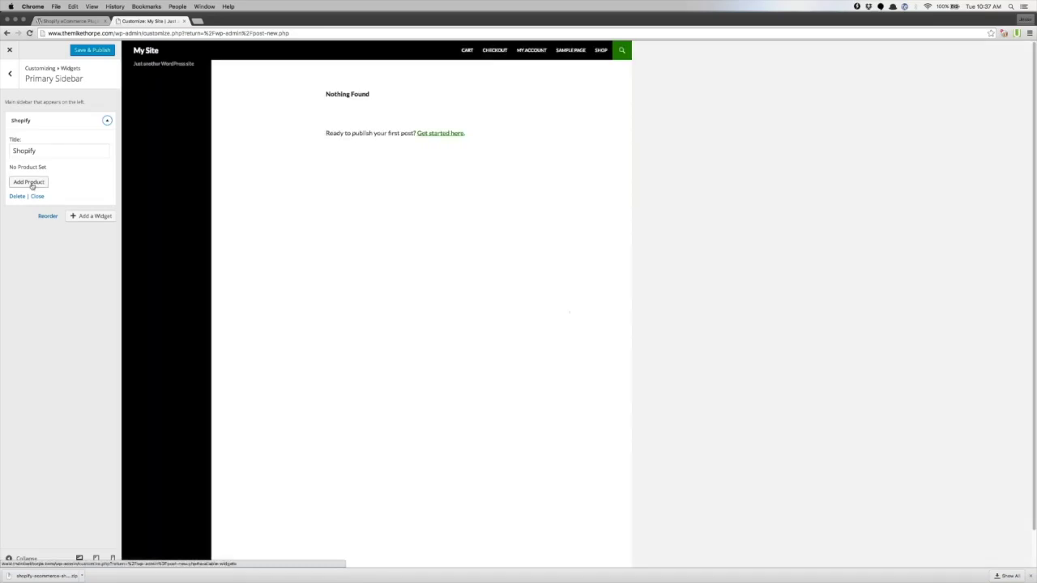
Set the Shopify sidebar widget's product to Test Shirt, with product image, price and button.
left_click(30, 182)
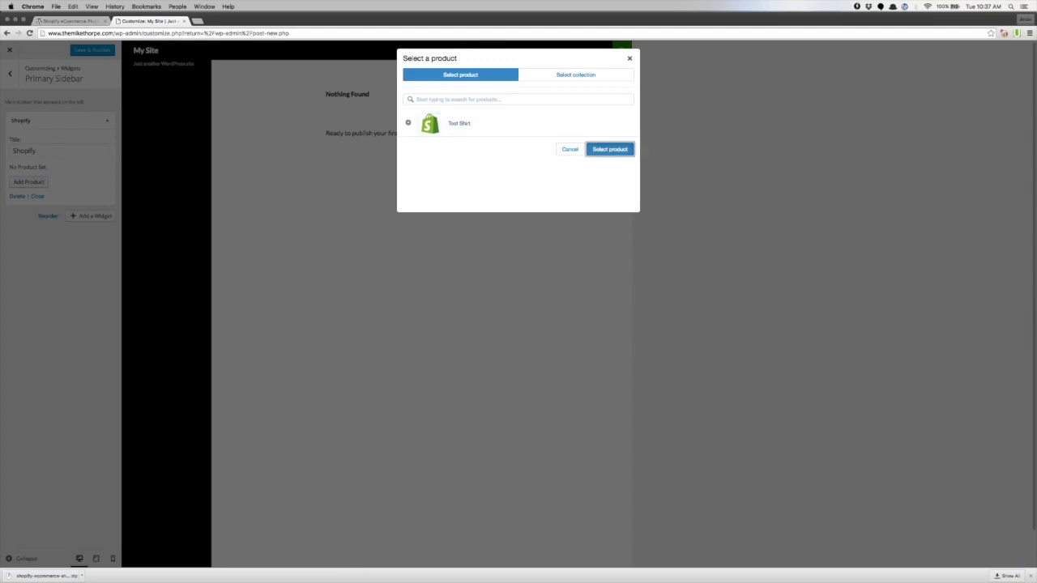
left_click(597, 149)
left_click(624, 185)
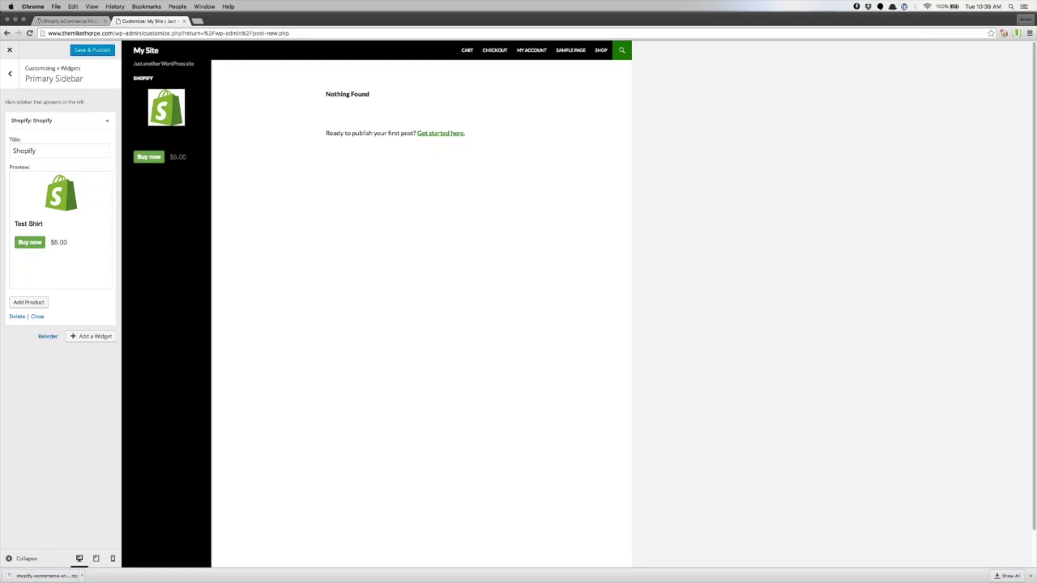
Try the Buy now checkout of the sidebar widget in the site preview and close the checkout window.
left_click(134, 160)
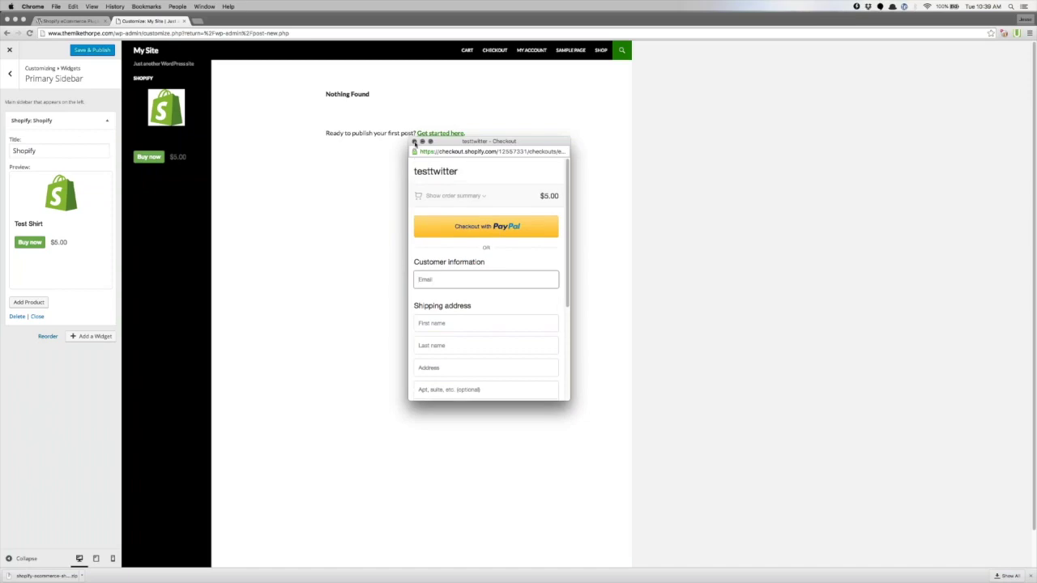
left_click(414, 141)
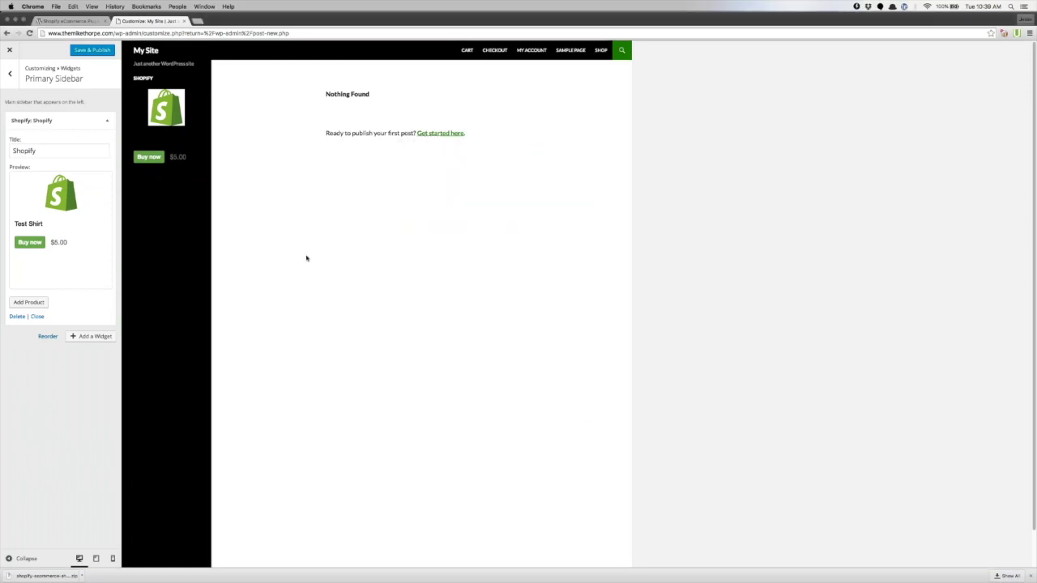
Bring up the desktop overview to switch to the full-screen presentation.
key("ctrl+Up")
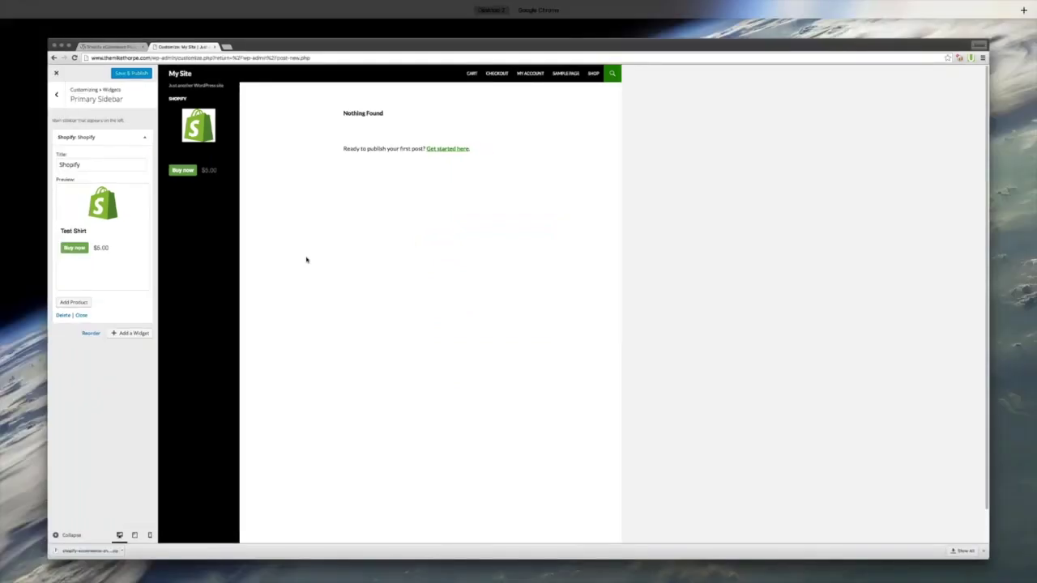
mouse_move(547, 41)
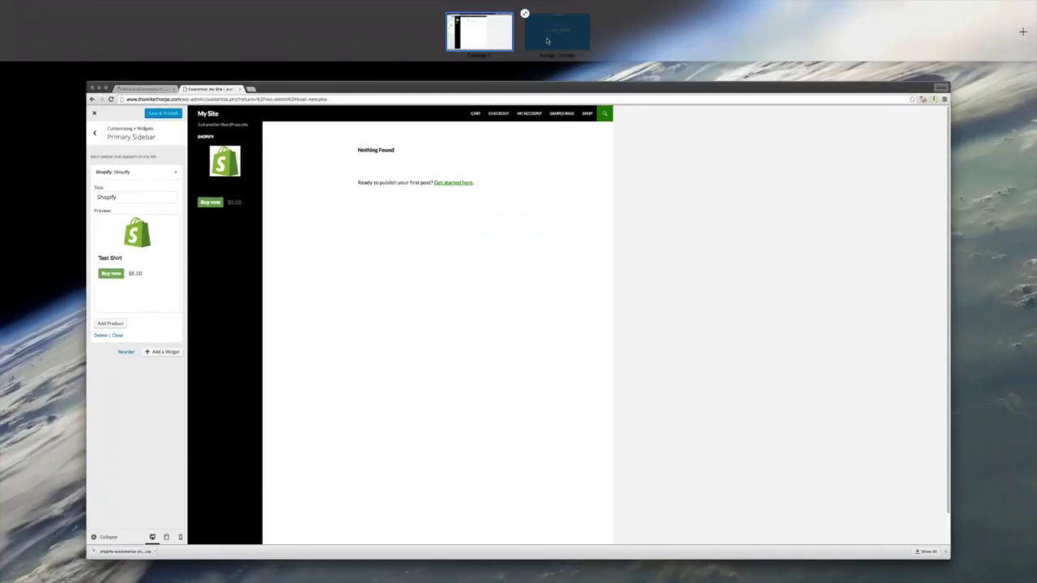